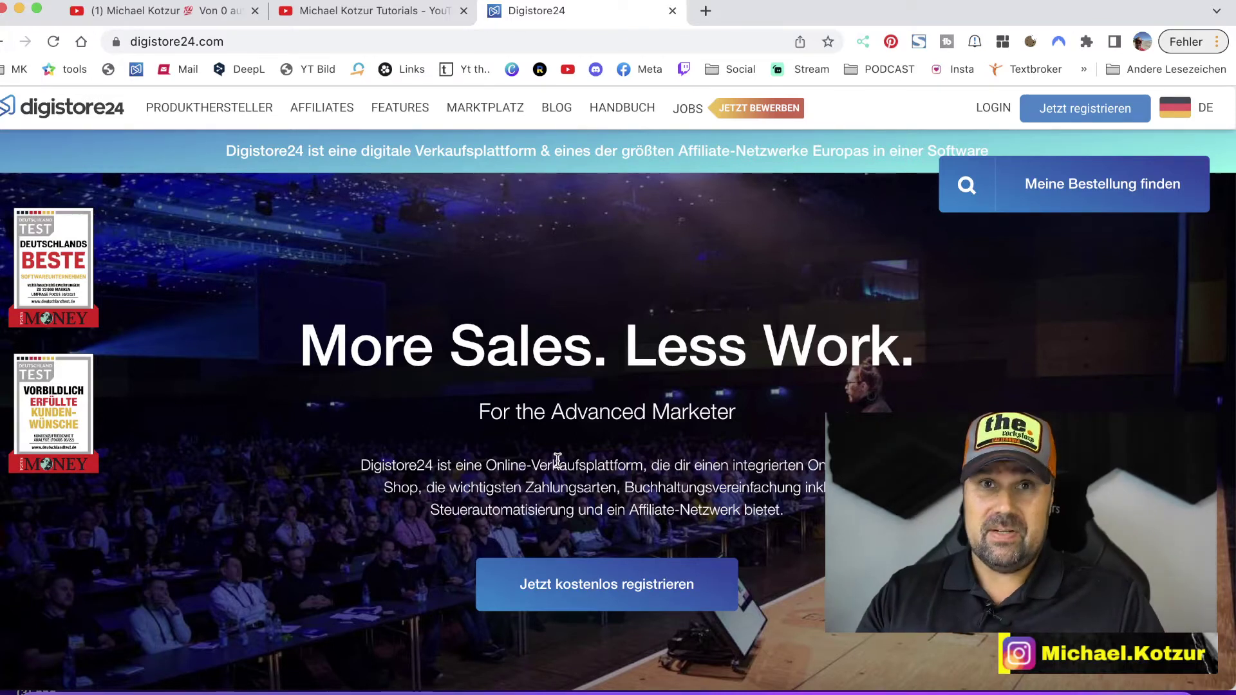
- Switch to the 'Tutorials - YouTube' browser tab to show the tutorials channel page
{"action": "left_click", "coordinate": [381, 22]}
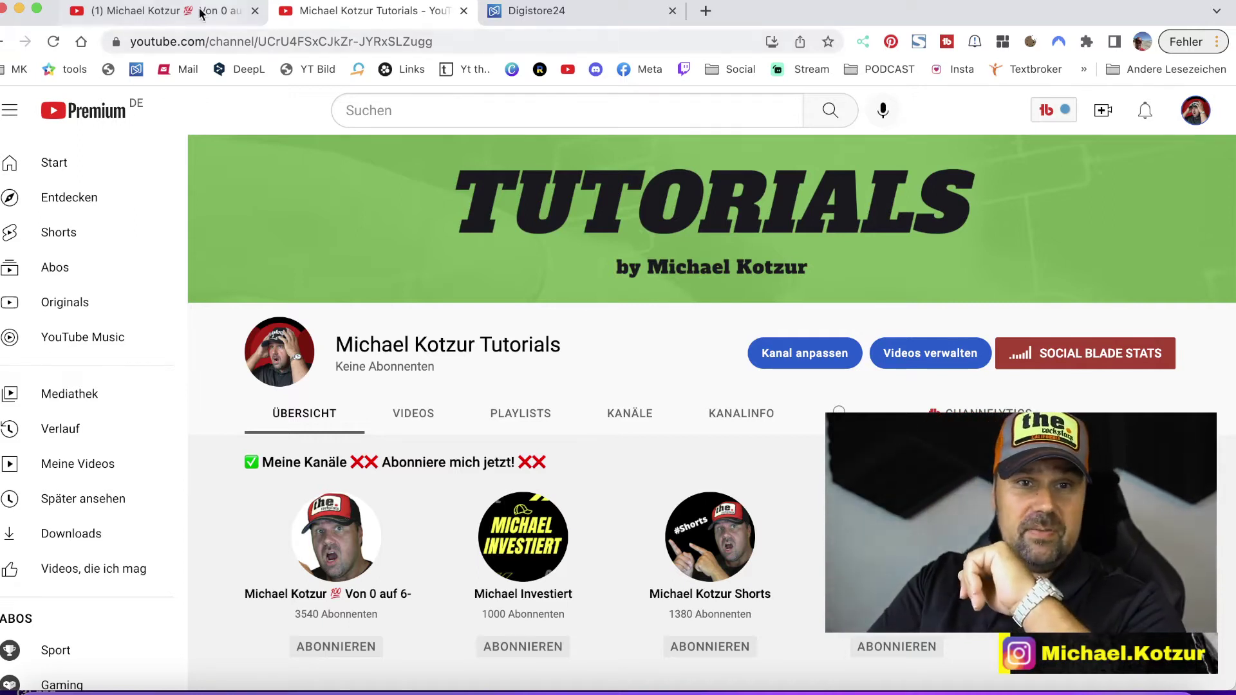
- Look over the main YouTube channel's videos and the tutorials channel, then return to Digistore24
{"action": "left_click", "coordinate": [231, 19]}
{"action": "scroll", "coordinate": [233, 178], "scroll_direction": "up", "scroll_amount": 2}
{"action": "scroll", "coordinate": [233, 179], "scroll_direction": "up", "scroll_amount": 1}
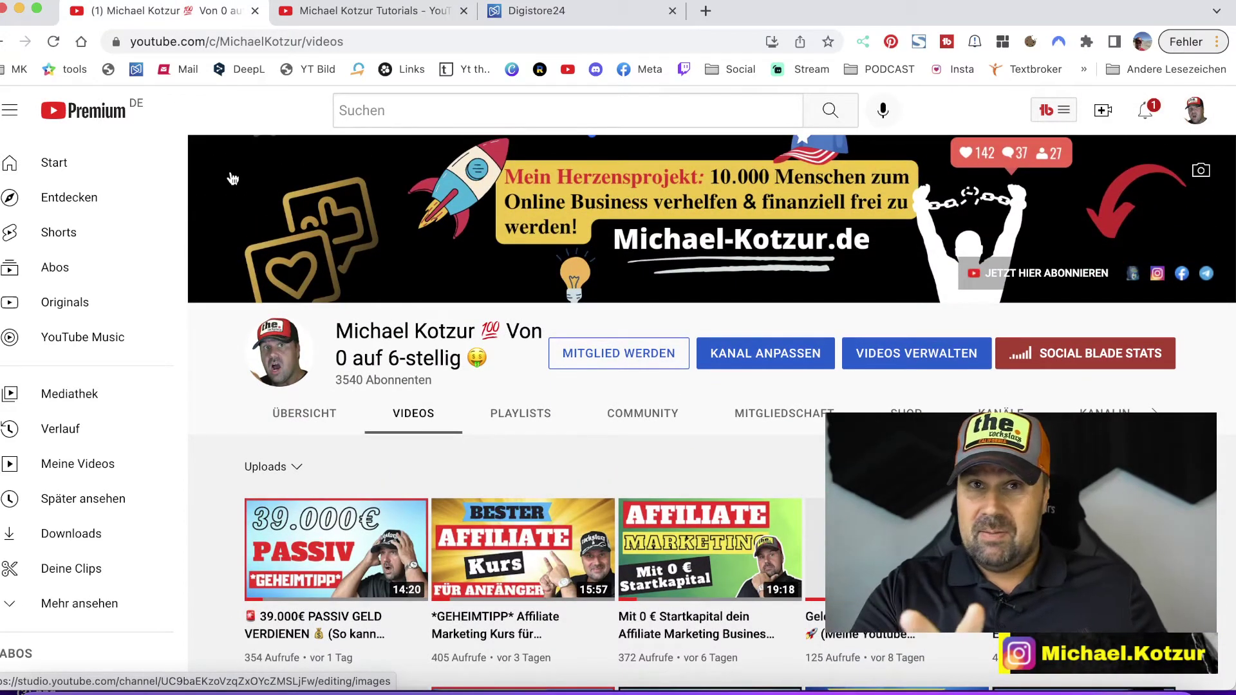
{"action": "left_click", "coordinate": [319, 12]}
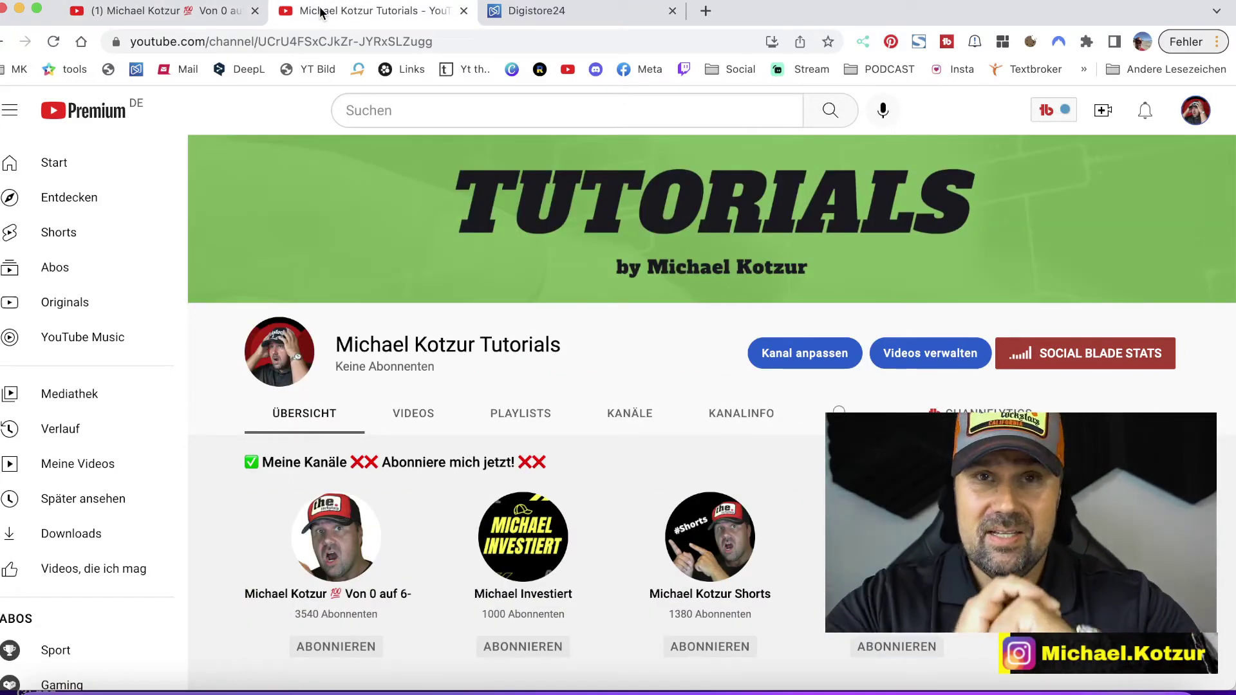
{"action": "left_click", "coordinate": [590, 11]}
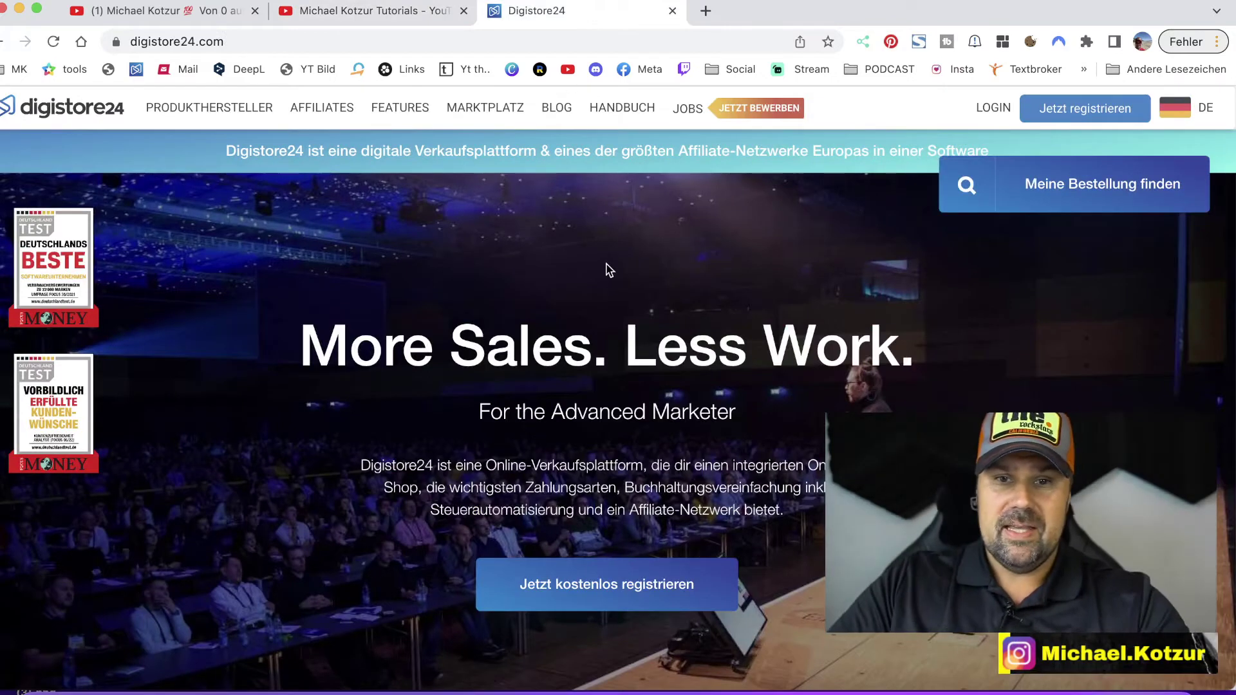
{"action": "scroll", "coordinate": [607, 346], "scroll_direction": "down", "scroll_amount": 1}
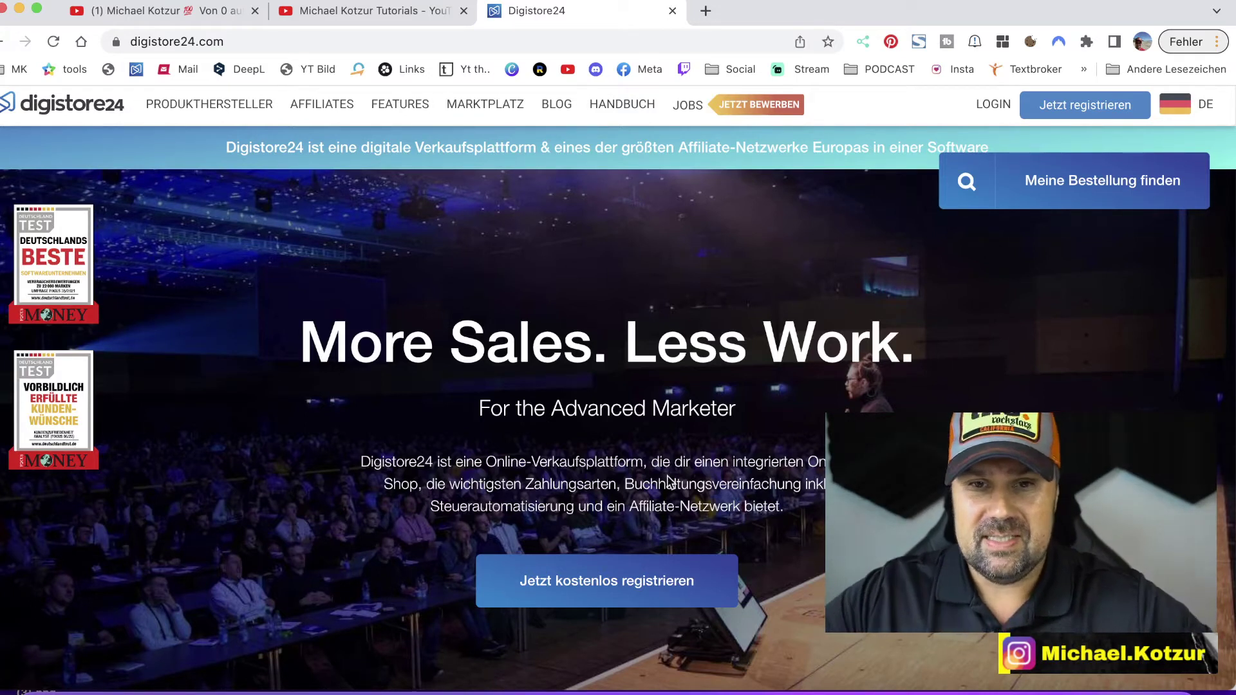
{"action": "scroll", "coordinate": [667, 476], "scroll_direction": "down", "scroll_amount": 3}
{"action": "scroll", "coordinate": [667, 477], "scroll_direction": "up", "scroll_amount": 4}
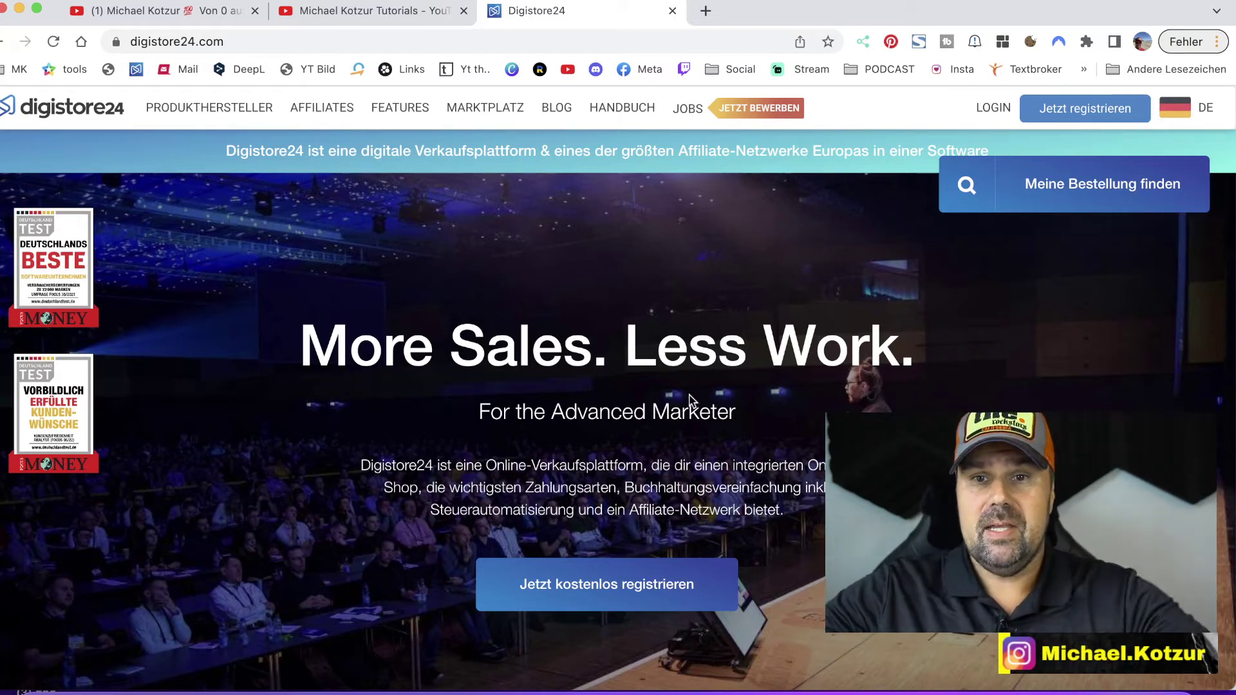
- Open the Digistore24 signup page via 'Jetzt registrieren' and scroll to the form
{"action": "left_click", "coordinate": [1085, 118]}
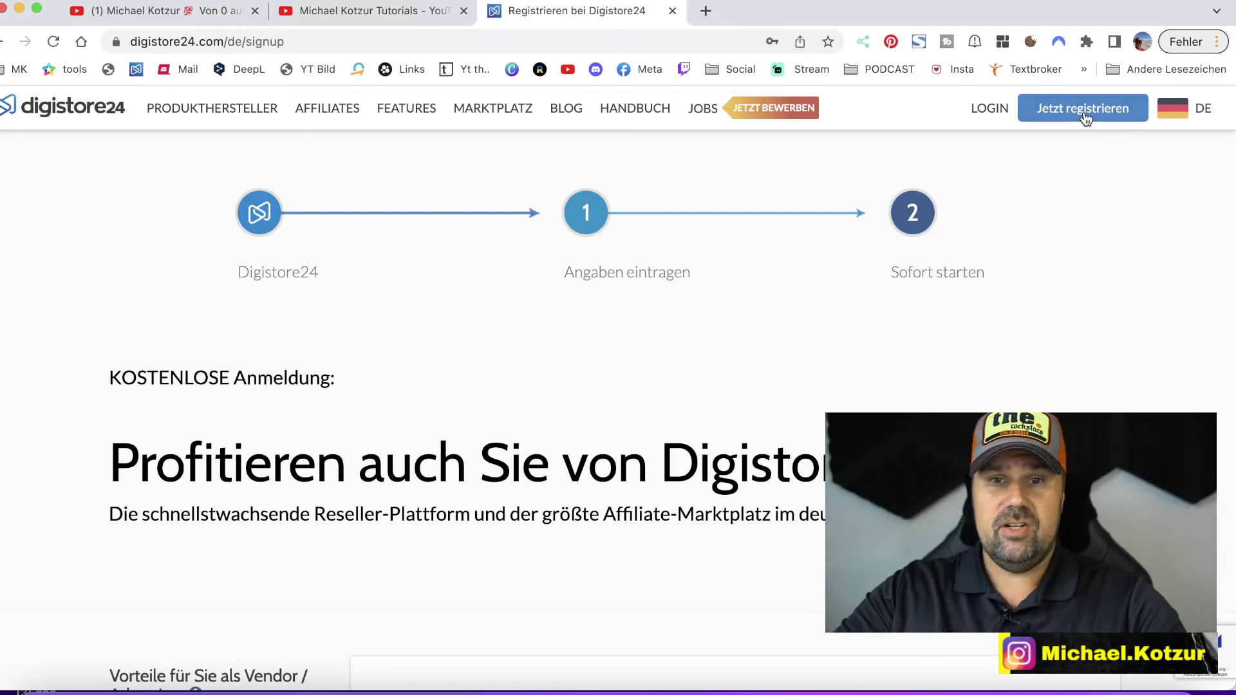
{"action": "scroll", "coordinate": [825, 268], "scroll_direction": "down", "scroll_amount": 6}
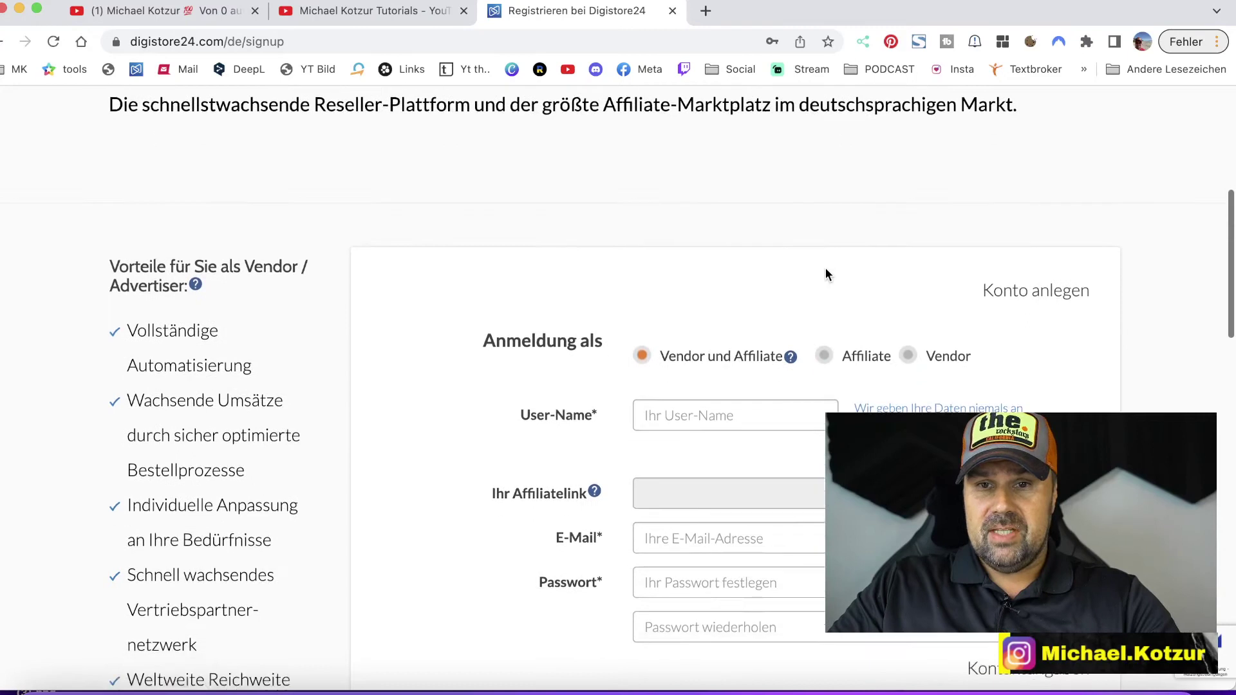
{"action": "scroll", "coordinate": [826, 273], "scroll_direction": "down", "scroll_amount": 5}
{"action": "scroll", "coordinate": [825, 273], "scroll_direction": "up", "scroll_amount": 4}
{"action": "scroll", "coordinate": [825, 272], "scroll_direction": "down", "scroll_amount": 1}
{"action": "mouse_move", "coordinate": [751, 287]}
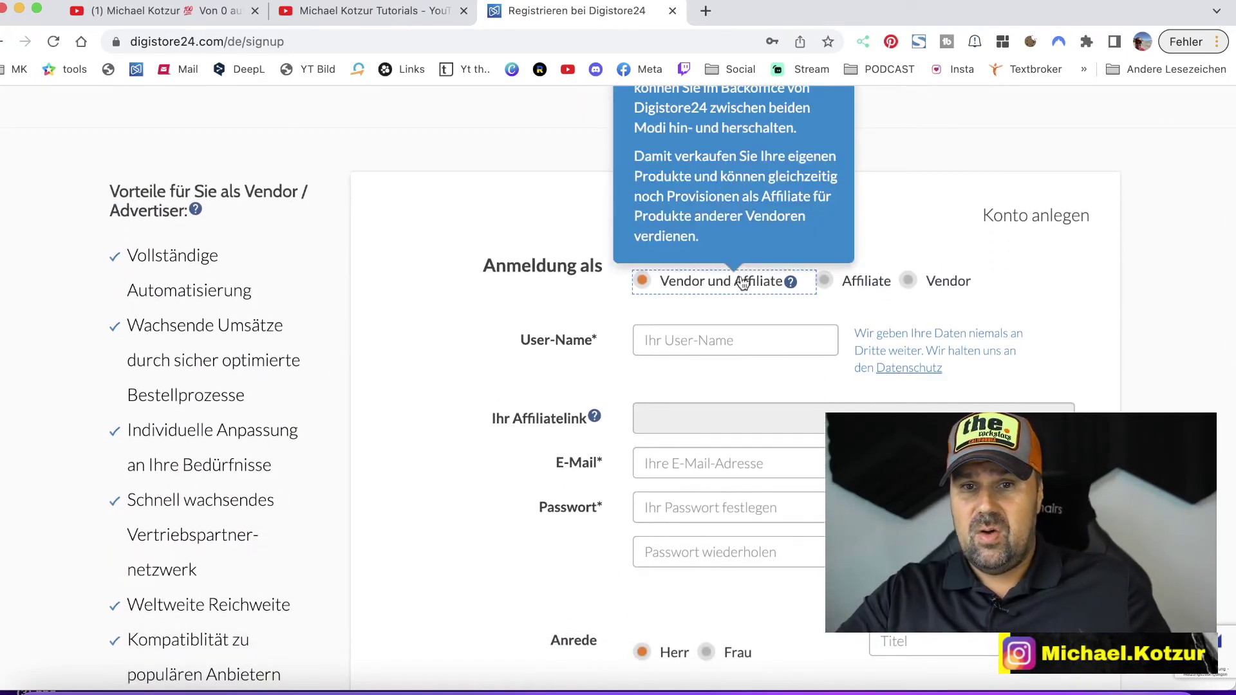
- Try the Affiliate and Vendor options, then set the account type to 'Vendor und Affiliate'
{"action": "left_click", "coordinate": [849, 284]}
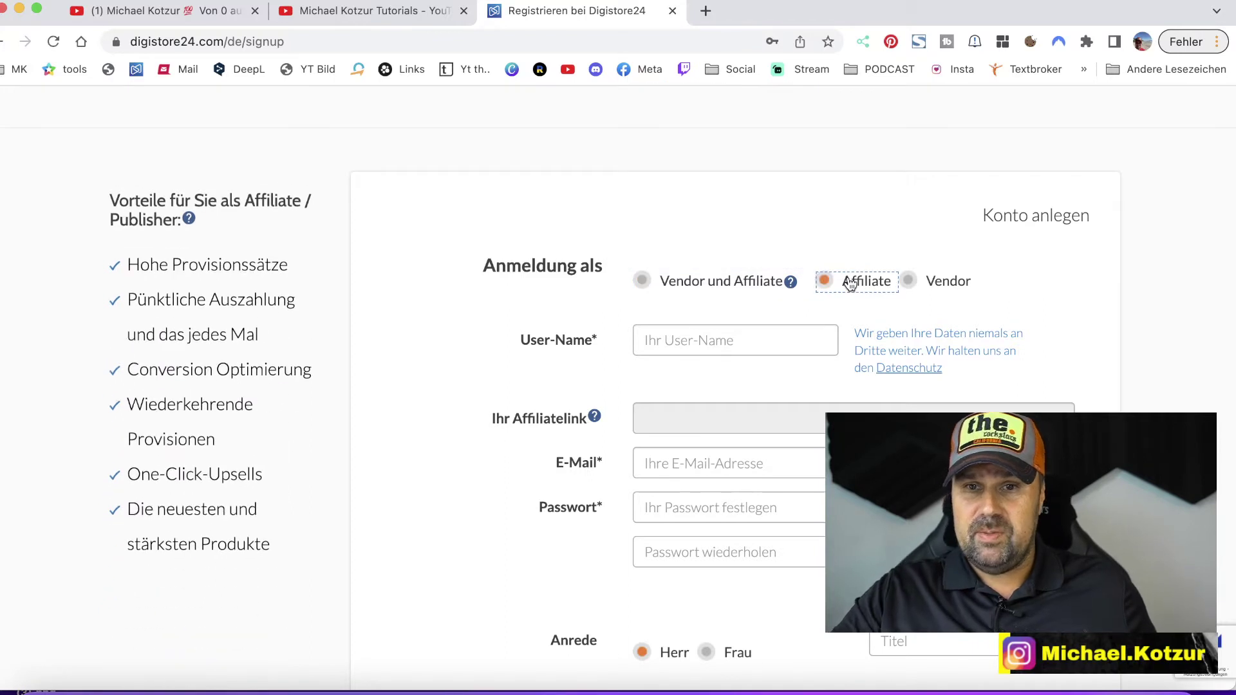
{"action": "left_click", "coordinate": [921, 286]}
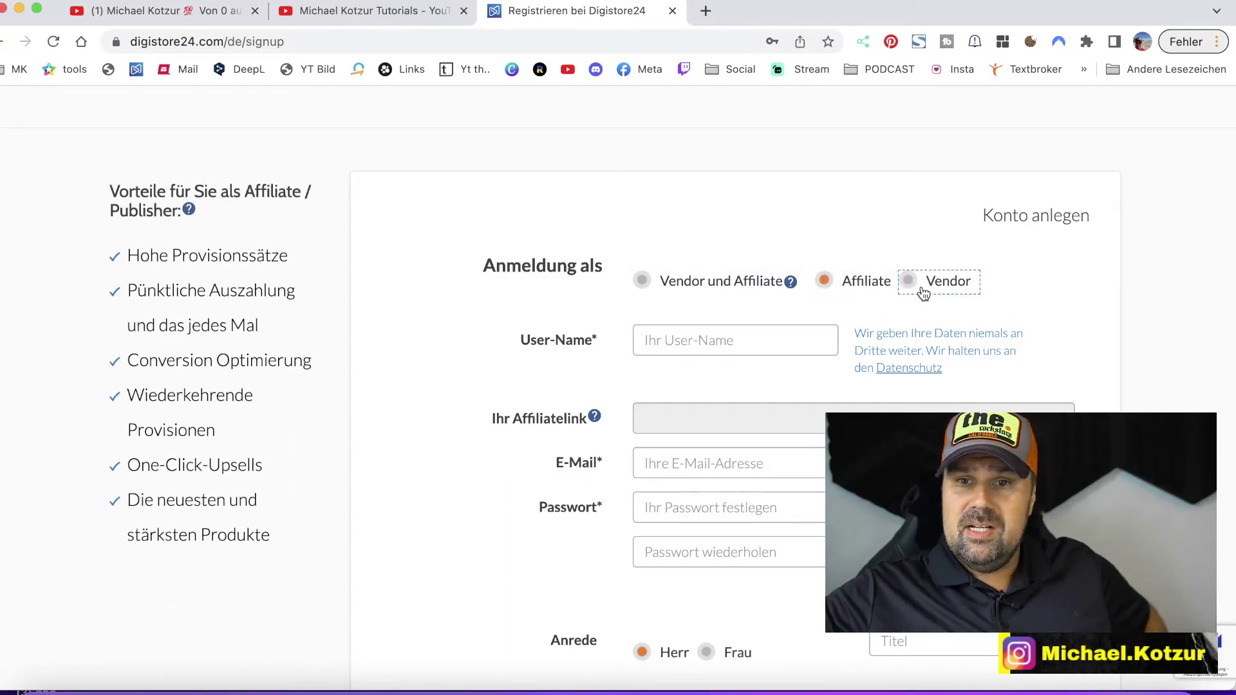
{"action": "left_click", "coordinate": [707, 287]}
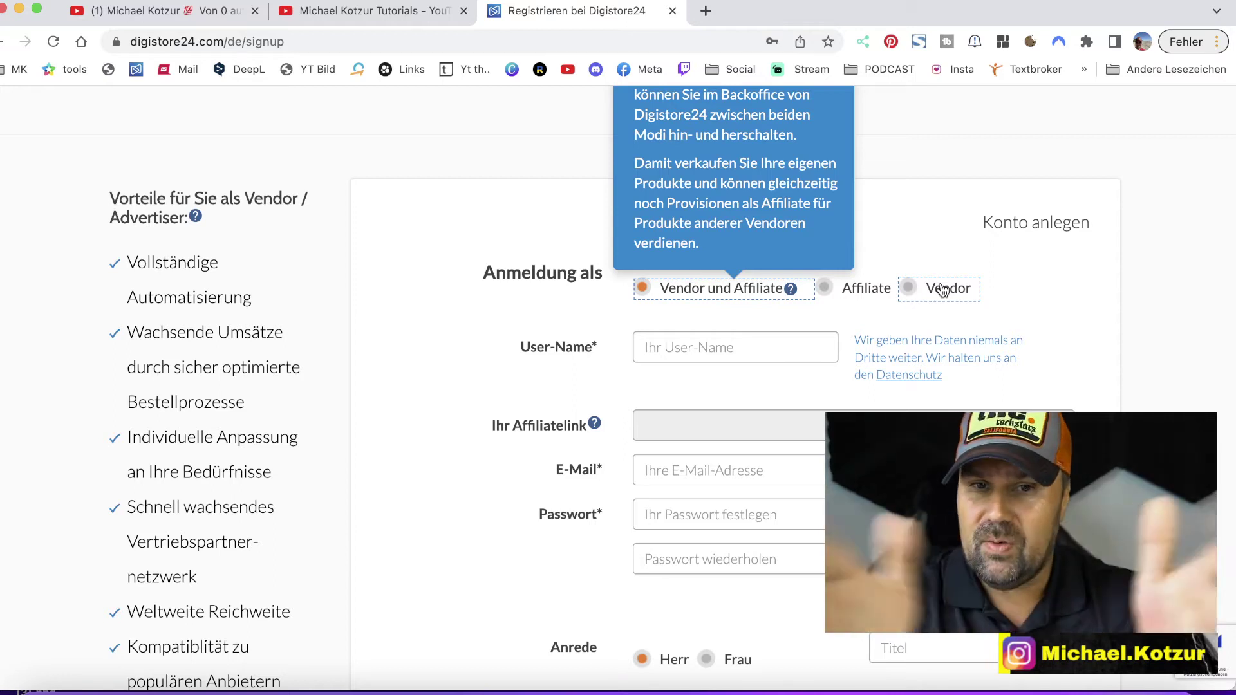
- Enter the test user name XxdjdjXx, then replace it with the account holder's full name
{"action": "left_click", "coordinate": [649, 348]}
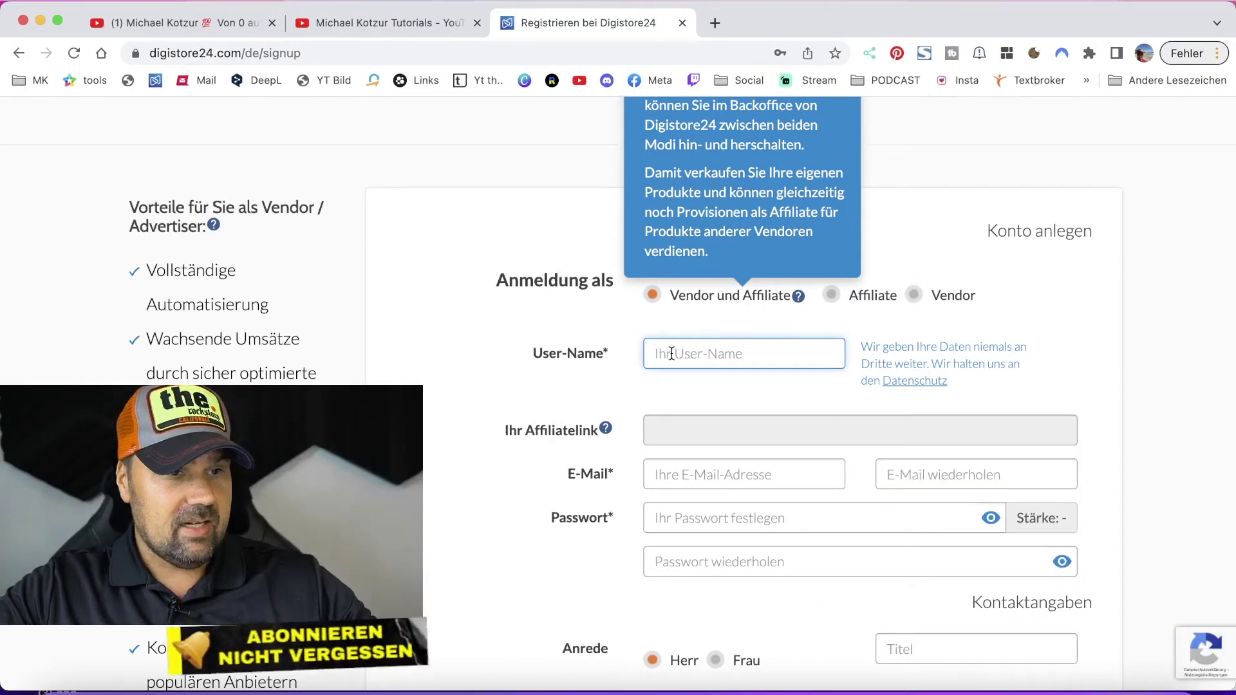
{"action": "scroll", "coordinate": [706, 359], "scroll_direction": "down", "scroll_amount": 1}
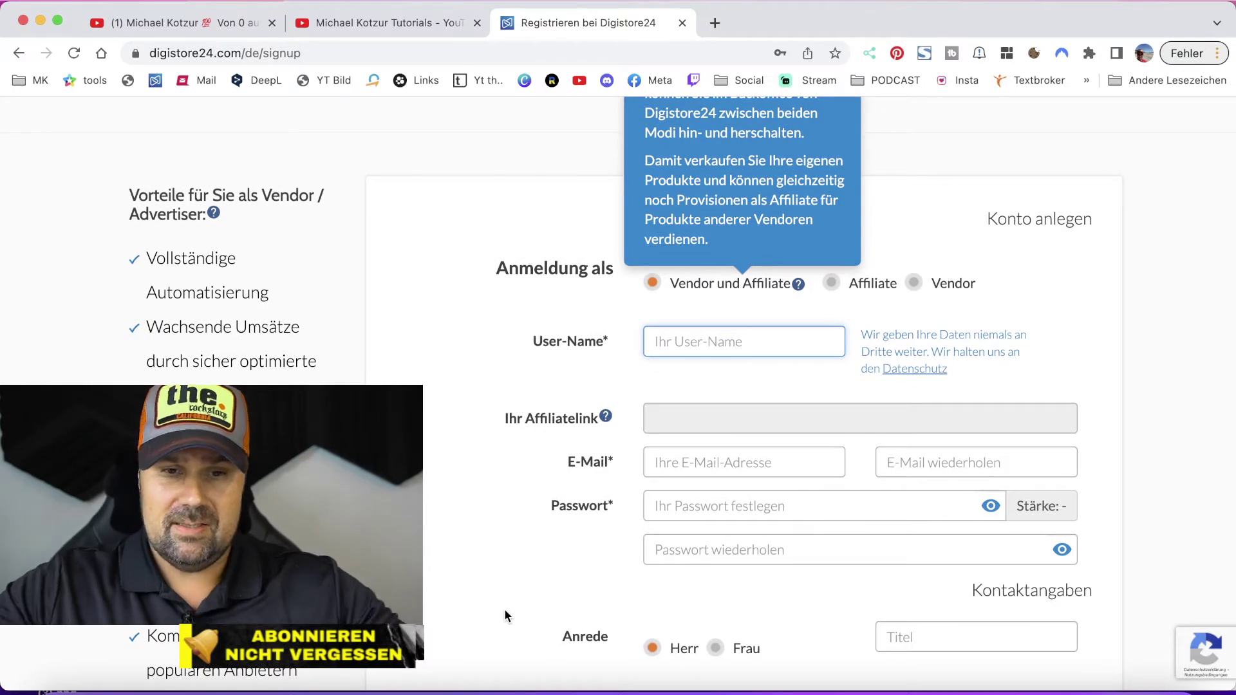
{"action": "type", "text": "X"}
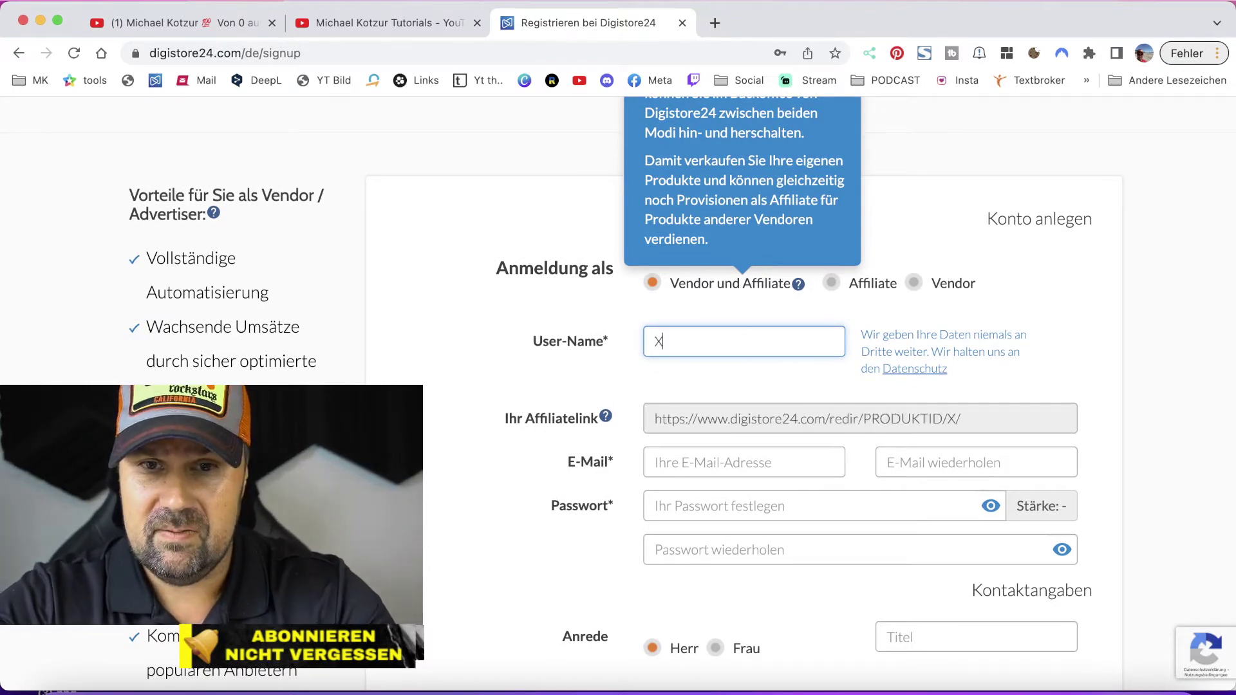
{"action": "type", "text": "xdjdjXx"}
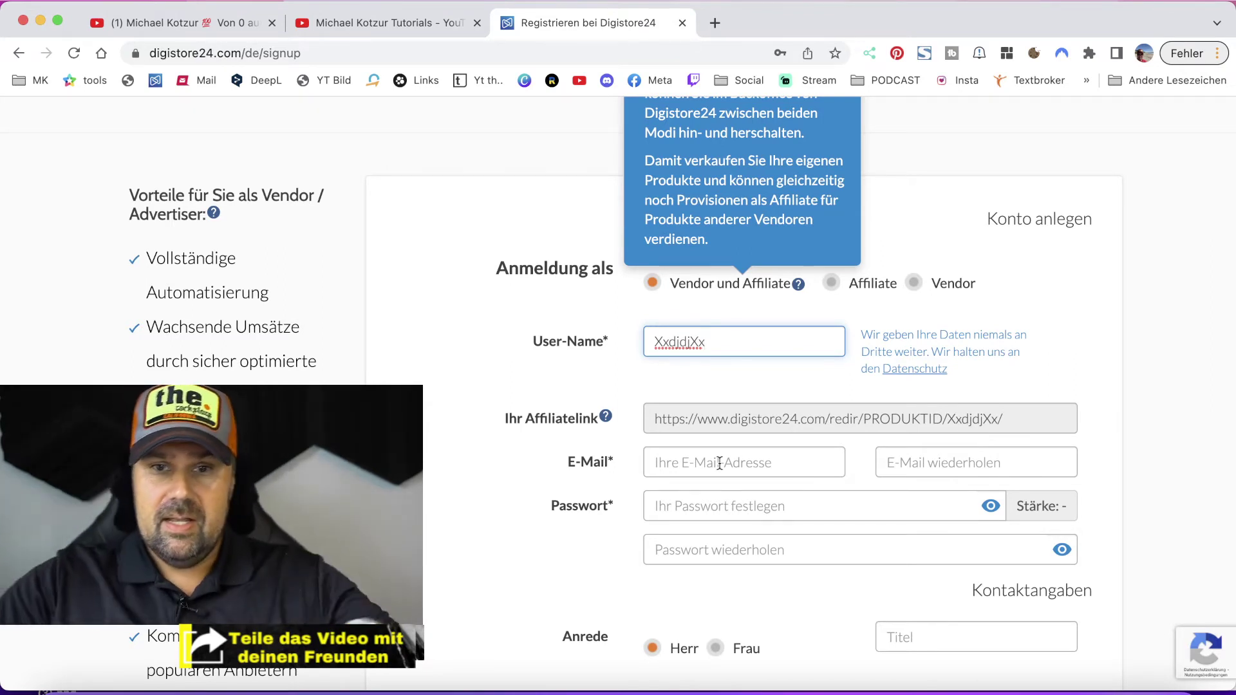
{"action": "double_click", "coordinate": [705, 342]}
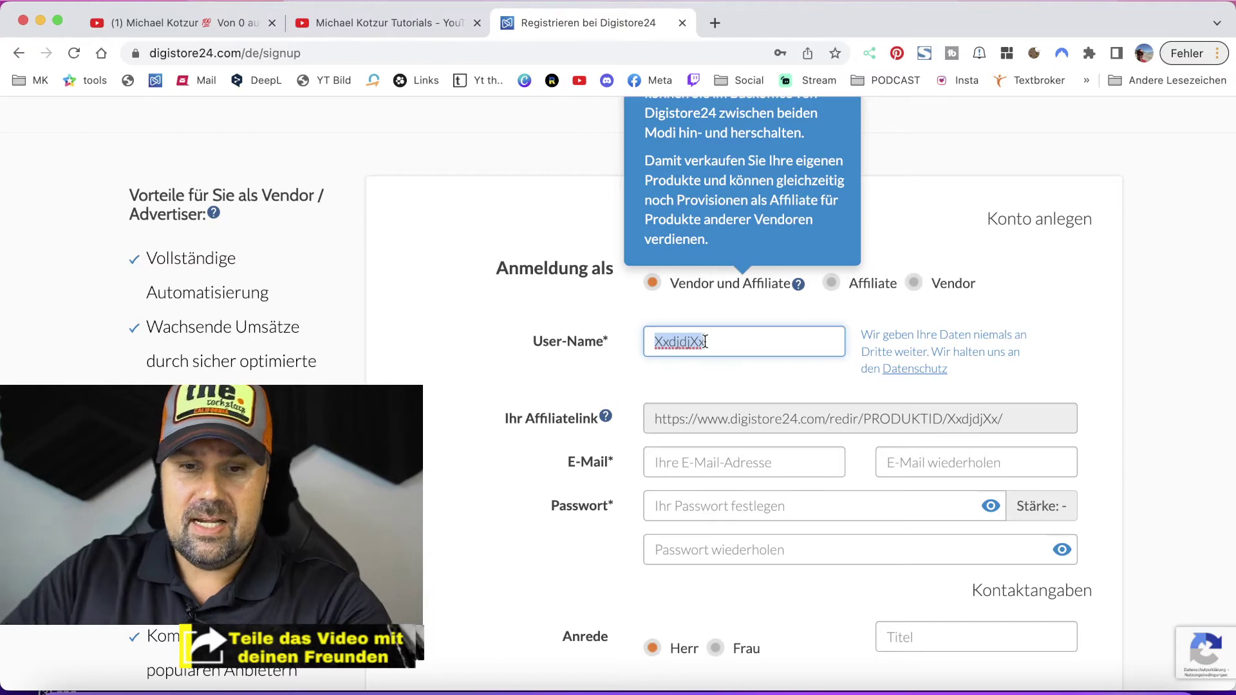
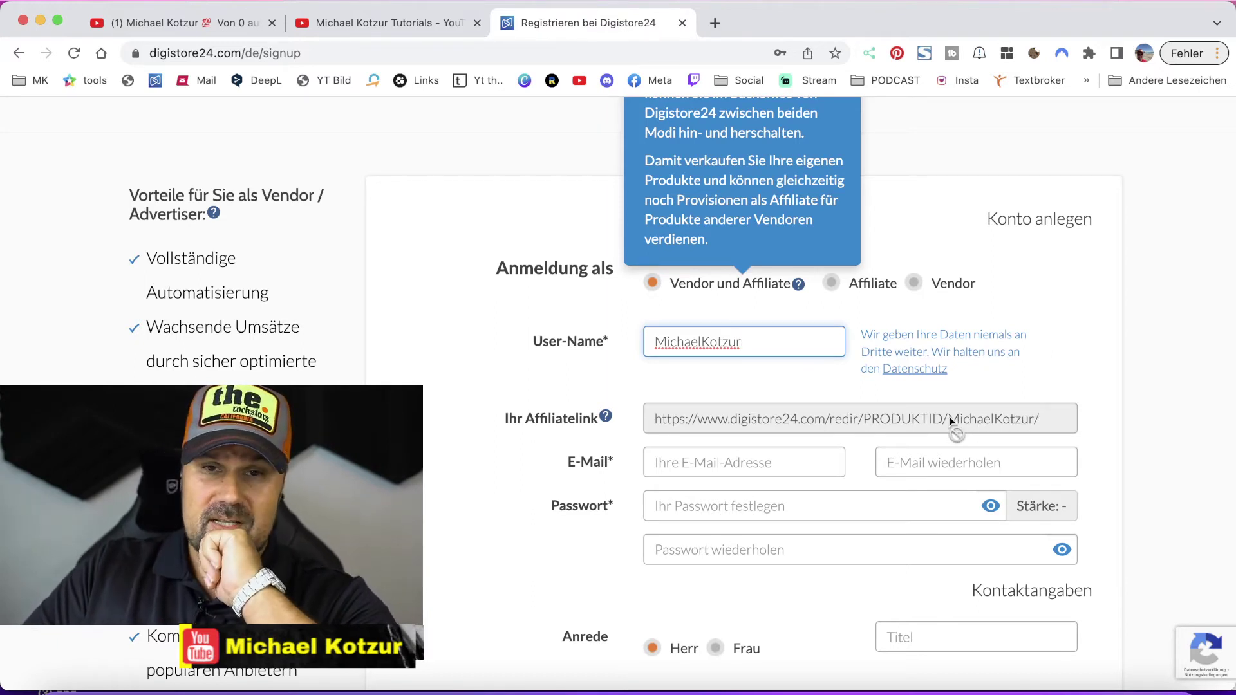
- Replace the user name with hamburg100 so the affiliate link ends in hamburg100
{"action": "double_click", "coordinate": [756, 343]}
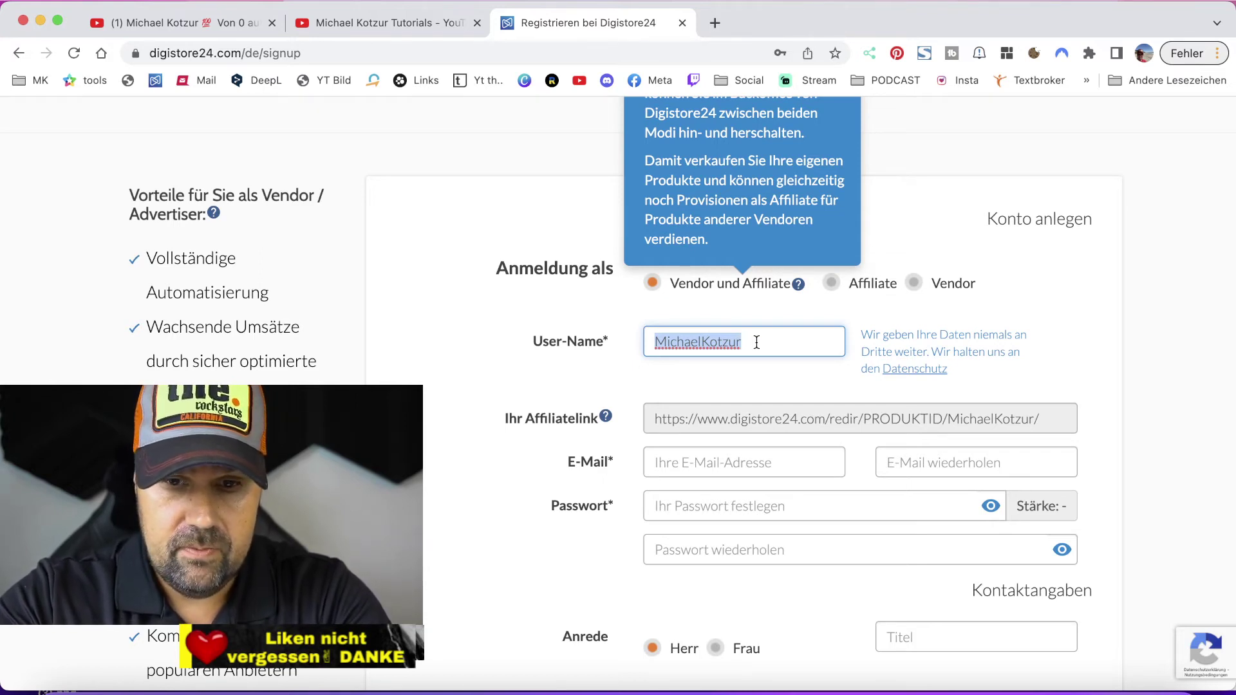
{"action": "type", "text": "hamburg"}
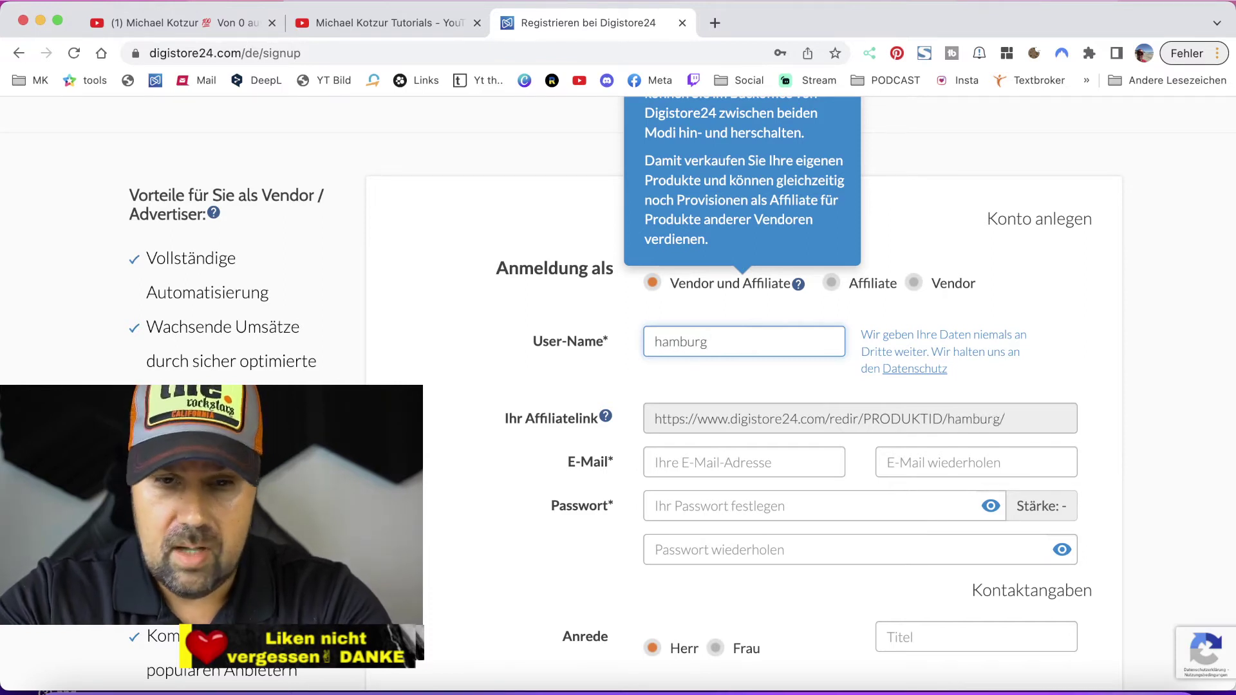
{"action": "type", "text": "100"}
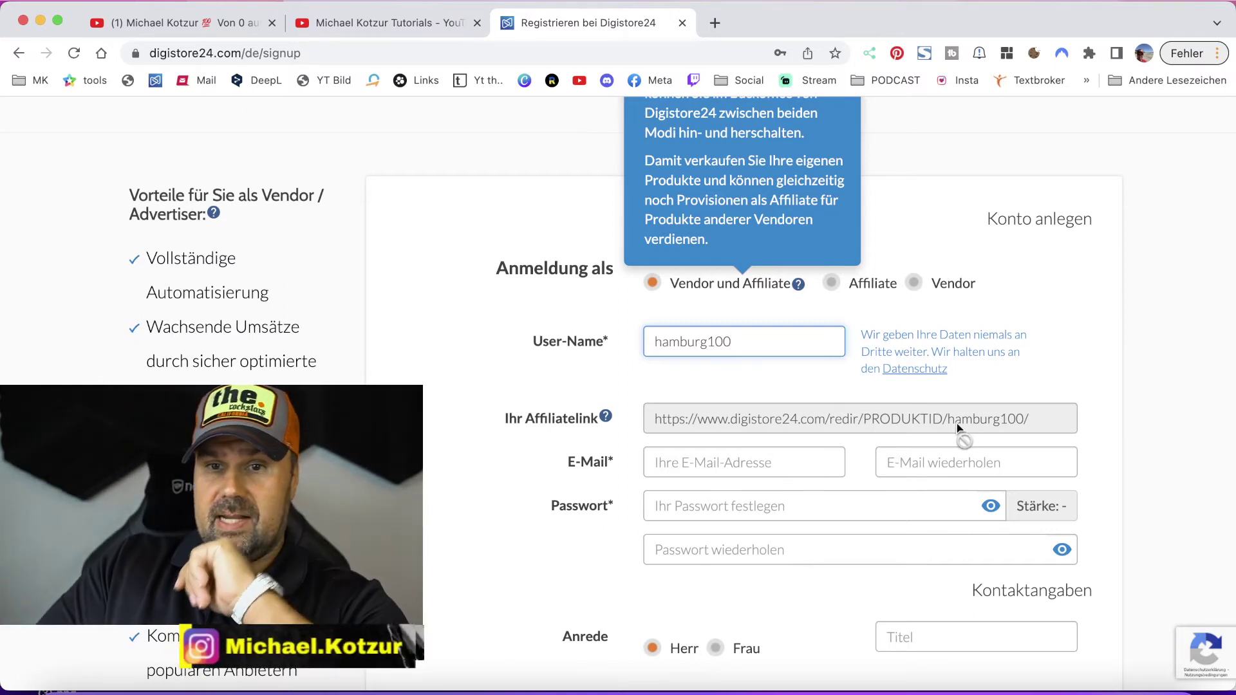
{"action": "double_click", "coordinate": [711, 342]}
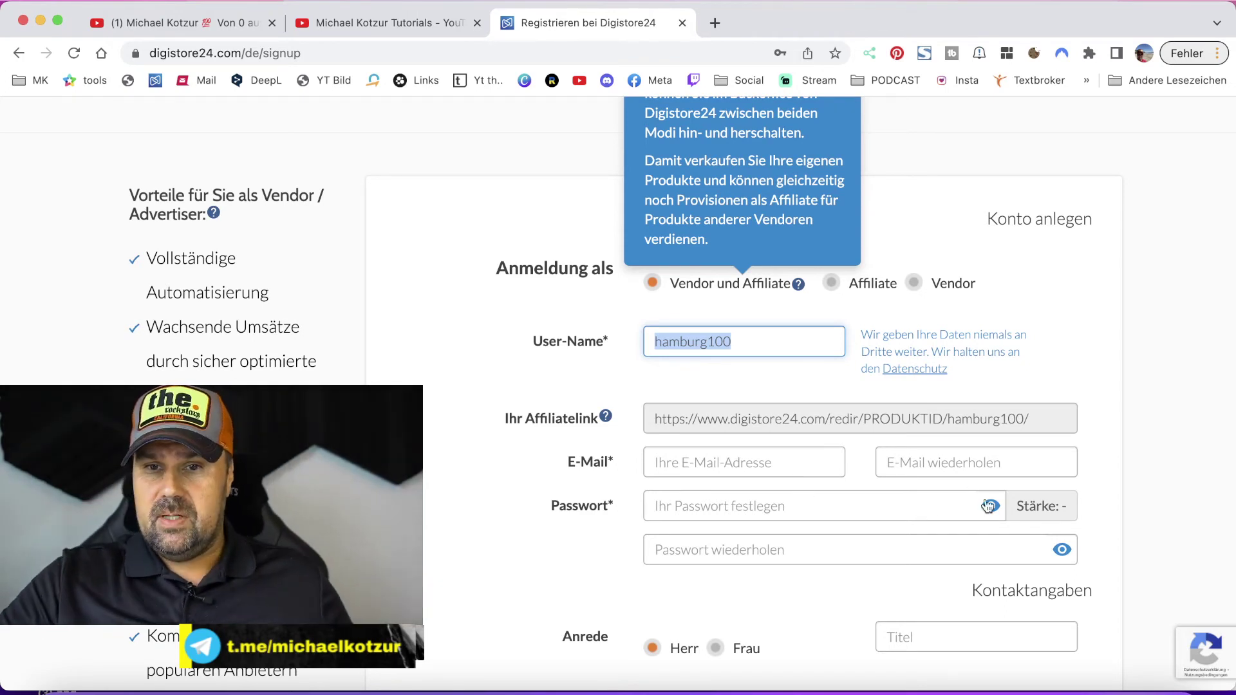
- Go to the password field and dismiss the browser's saved-passwords manager
{"action": "left_click", "coordinate": [922, 507]}
{"action": "left_click", "coordinate": [881, 467]}
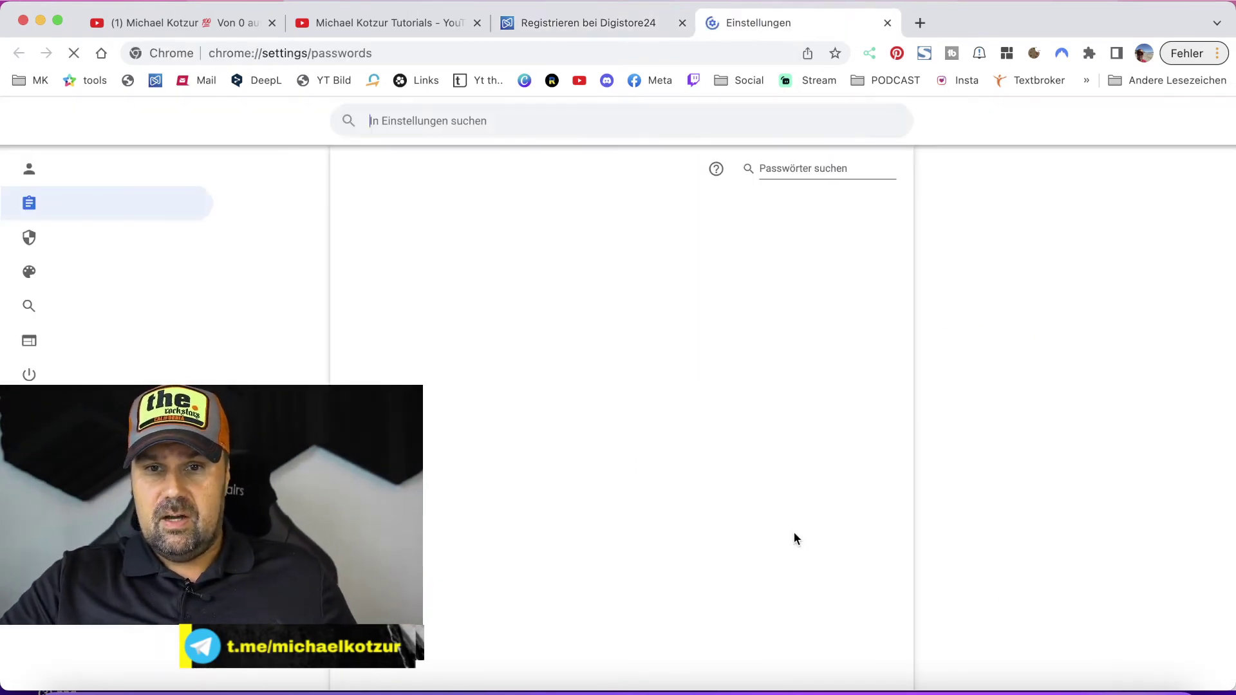
{"action": "left_click", "coordinate": [887, 22]}
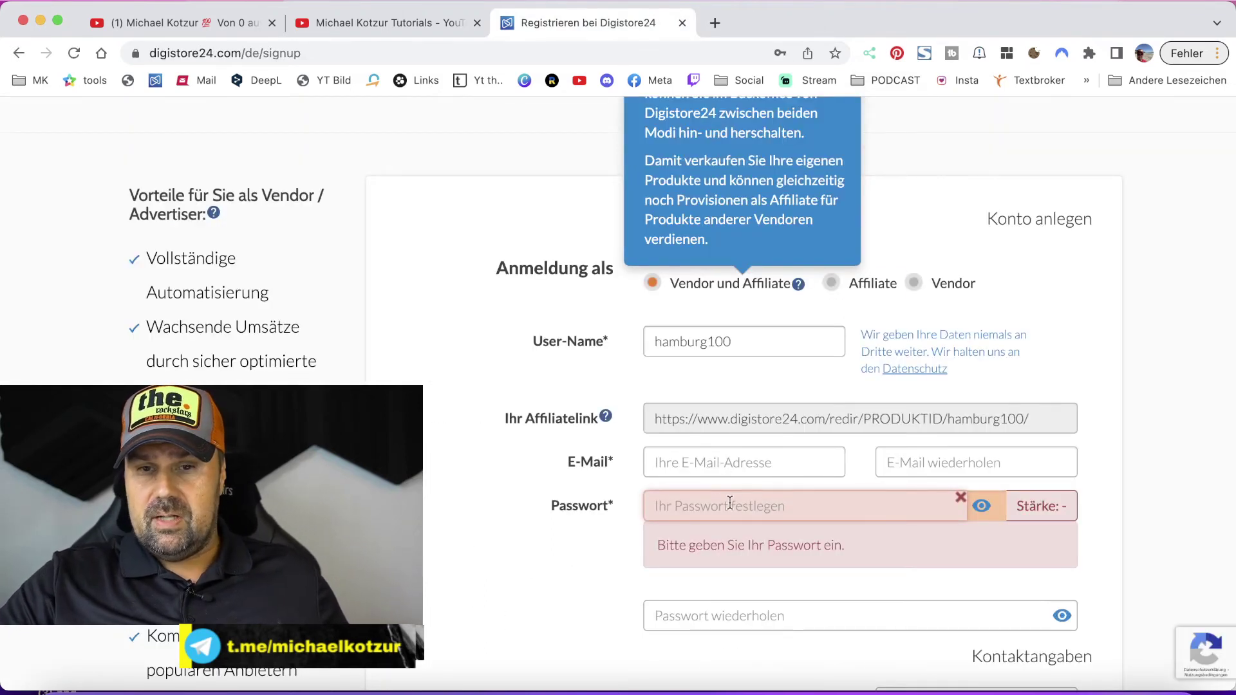
{"action": "scroll", "coordinate": [719, 609], "scroll_direction": "down", "scroll_amount": 1}
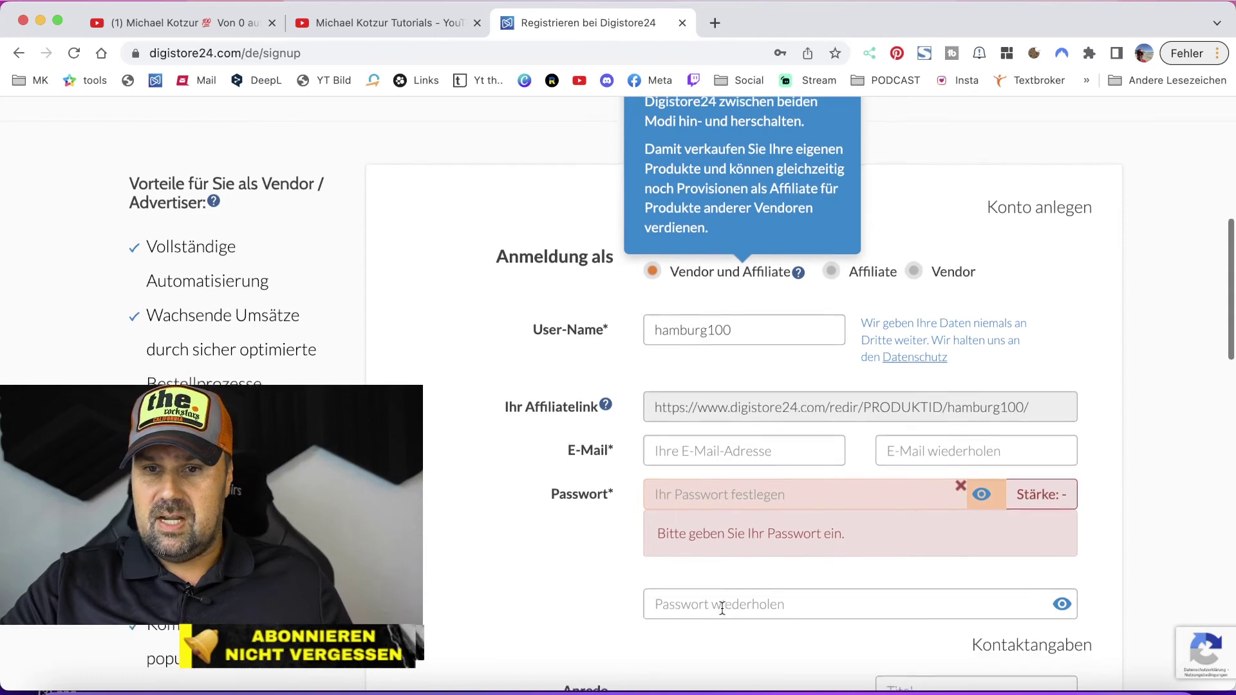
{"action": "scroll", "coordinate": [722, 608], "scroll_direction": "down", "scroll_amount": 2}
{"action": "scroll", "coordinate": [721, 608], "scroll_direction": "down", "scroll_amount": 1}
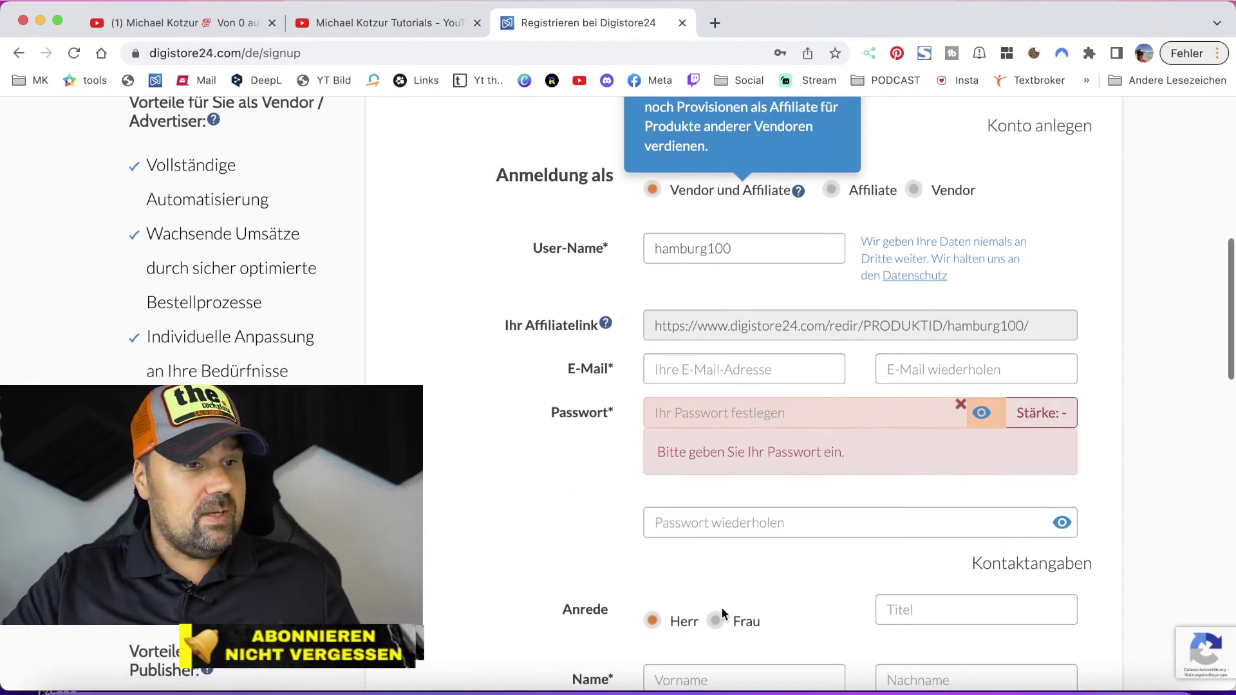
{"action": "scroll", "coordinate": [721, 608], "scroll_direction": "down", "scroll_amount": 5}
{"action": "scroll", "coordinate": [796, 399], "scroll_direction": "down", "scroll_amount": 5}
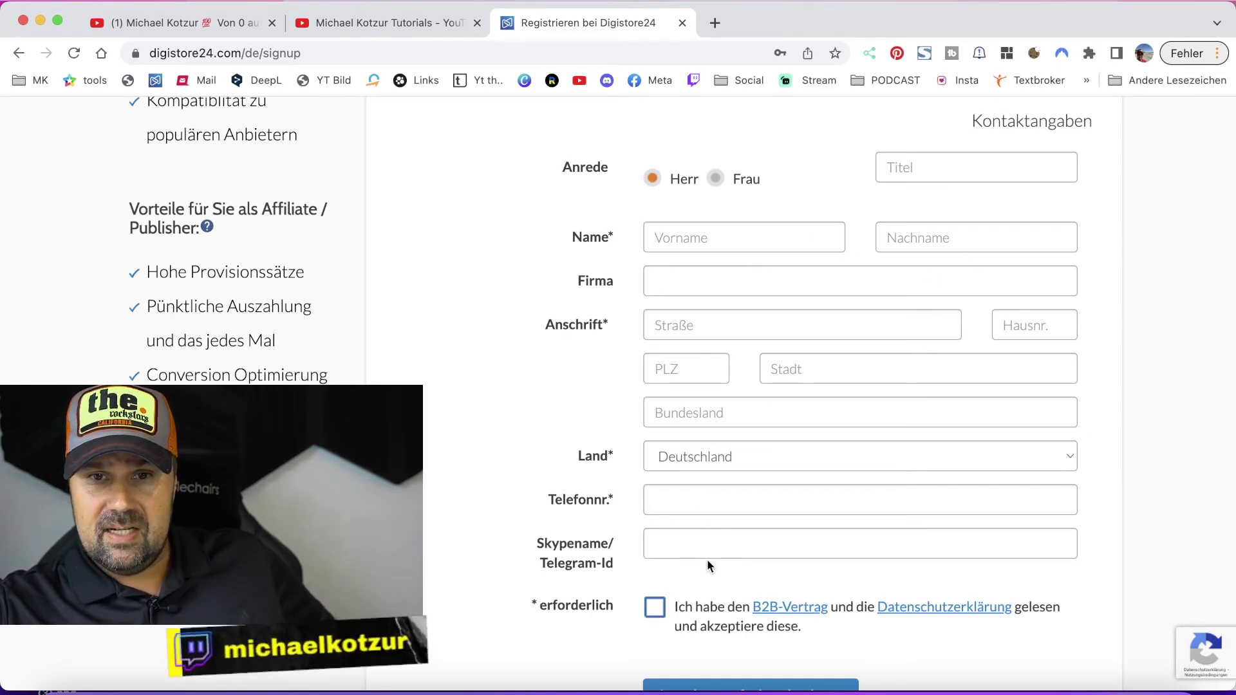
{"action": "scroll", "coordinate": [708, 560], "scroll_direction": "down", "scroll_amount": 4}
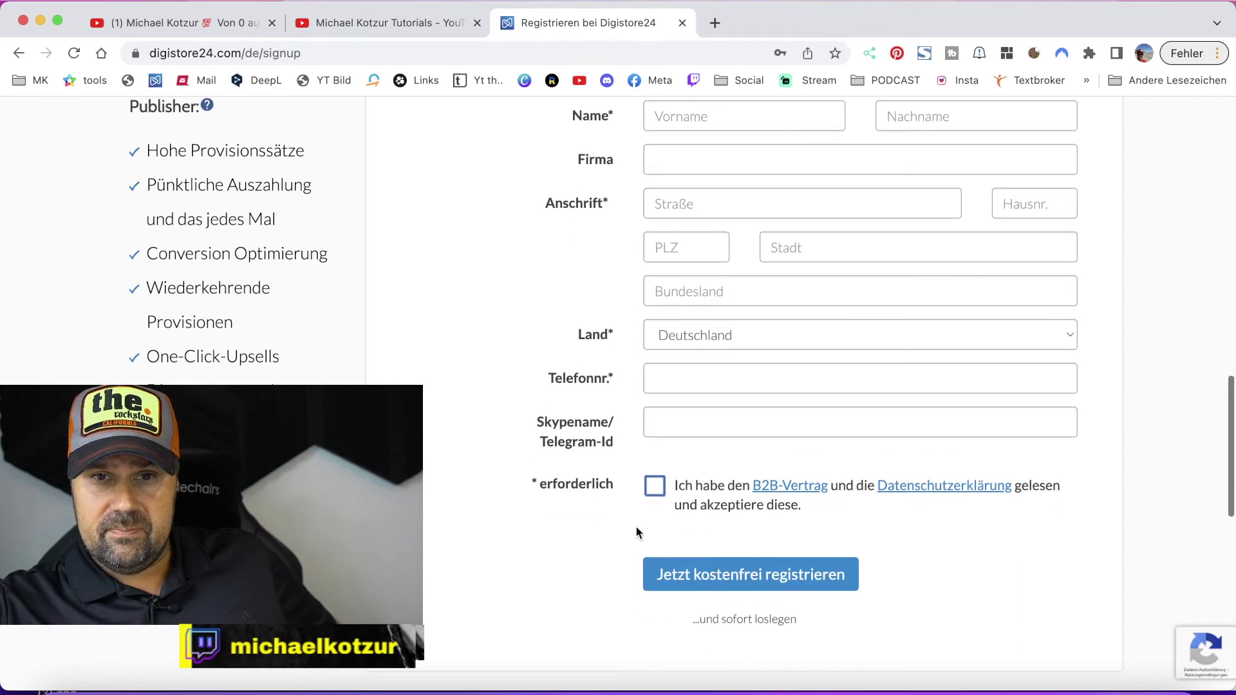
{"action": "scroll", "coordinate": [586, 423], "scroll_direction": "down", "scroll_amount": 1}
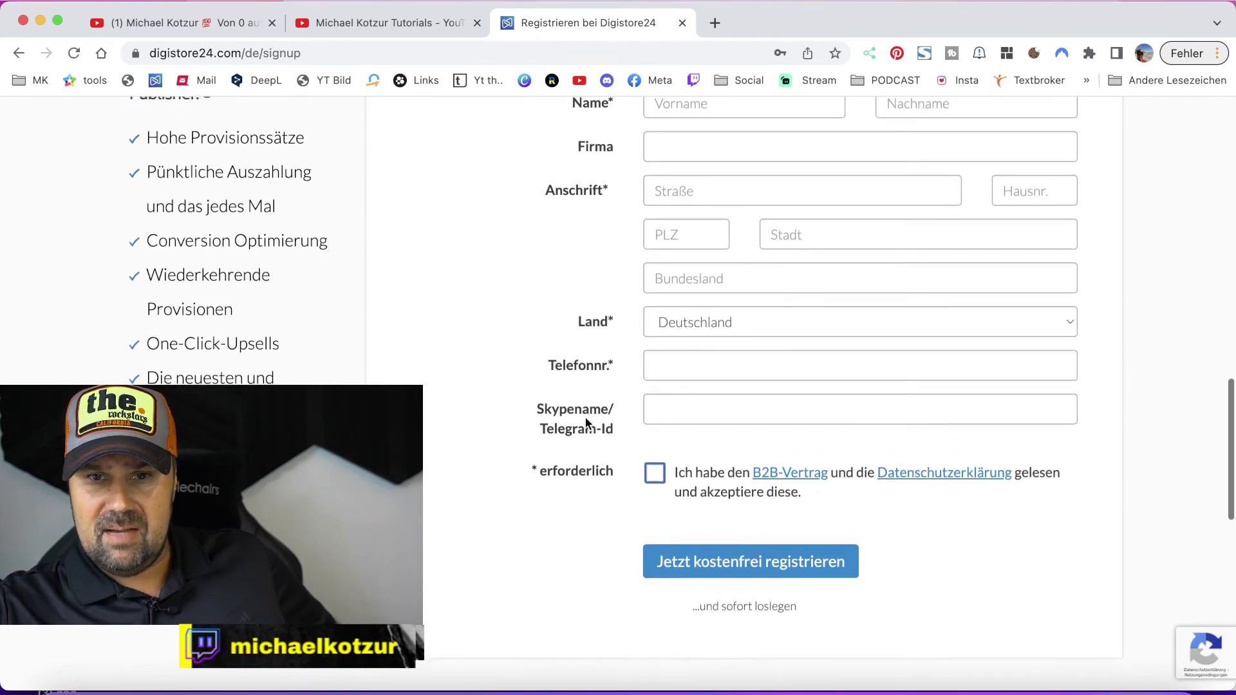
{"action": "left_click", "coordinate": [653, 459]}
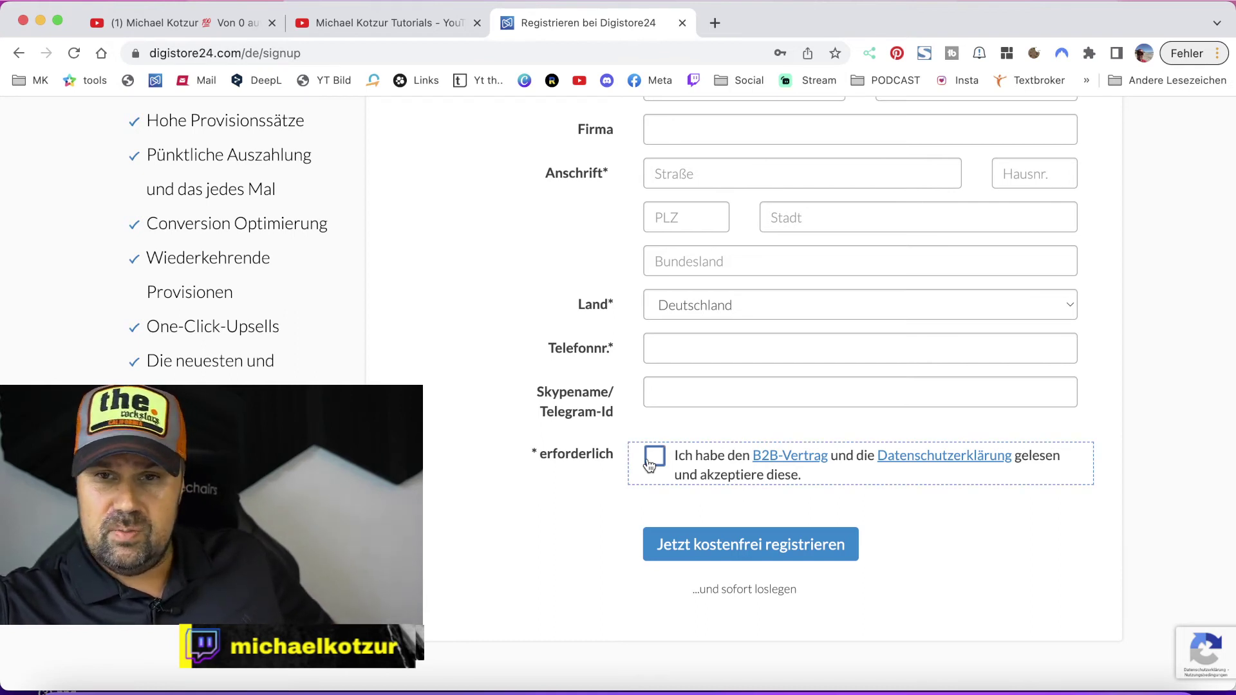
{"action": "scroll", "coordinate": [709, 417], "scroll_direction": "up", "scroll_amount": 15}
{"action": "scroll", "coordinate": [912, 389], "scroll_direction": "down", "scroll_amount": 1}
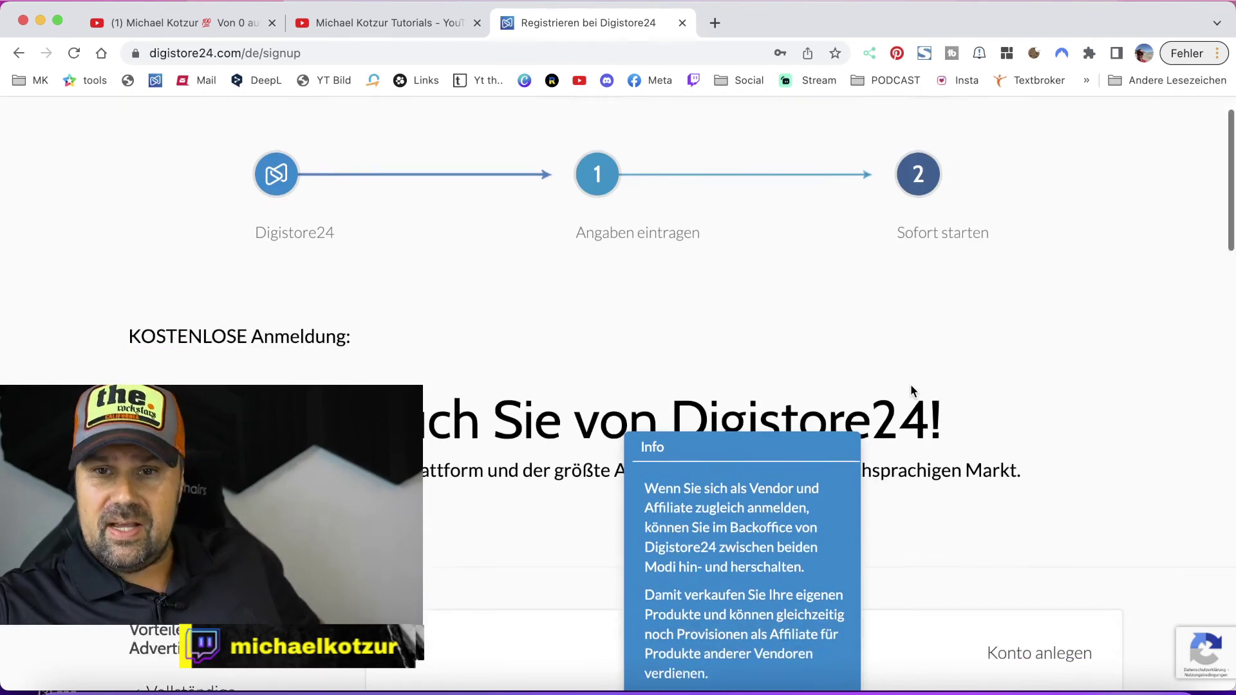
{"action": "scroll", "coordinate": [911, 389], "scroll_direction": "down", "scroll_amount": 9}
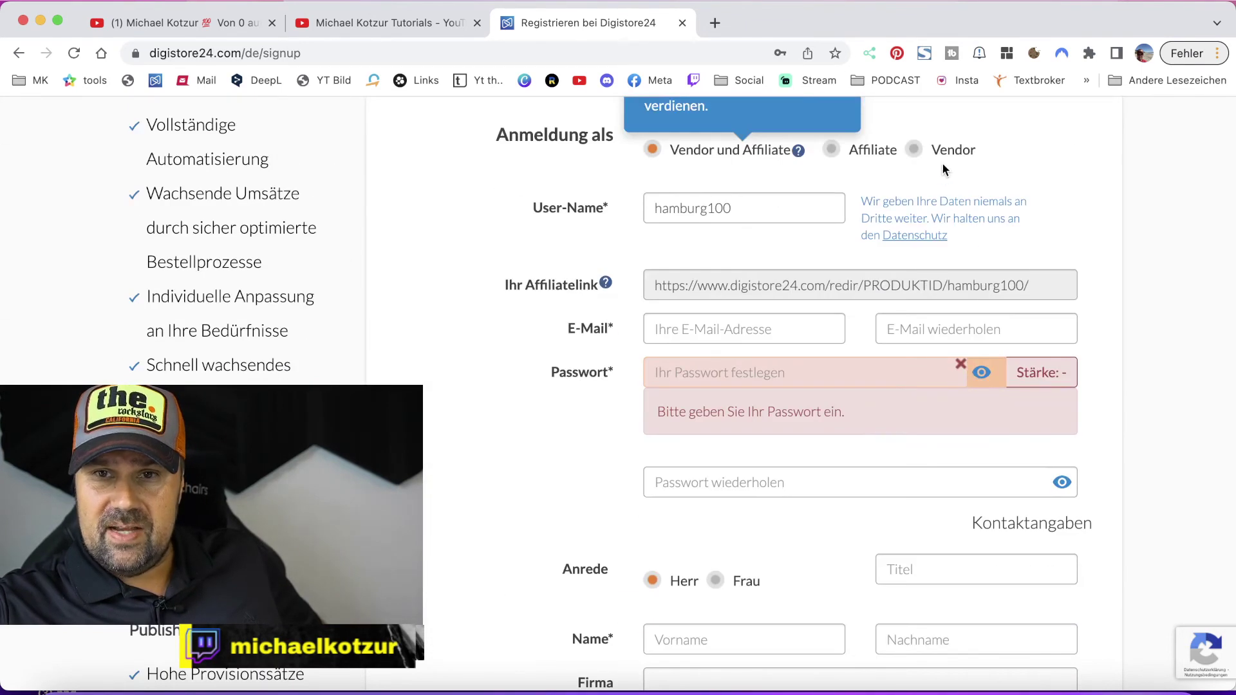
{"action": "scroll", "coordinate": [1114, 408], "scroll_direction": "down", "scroll_amount": 11}
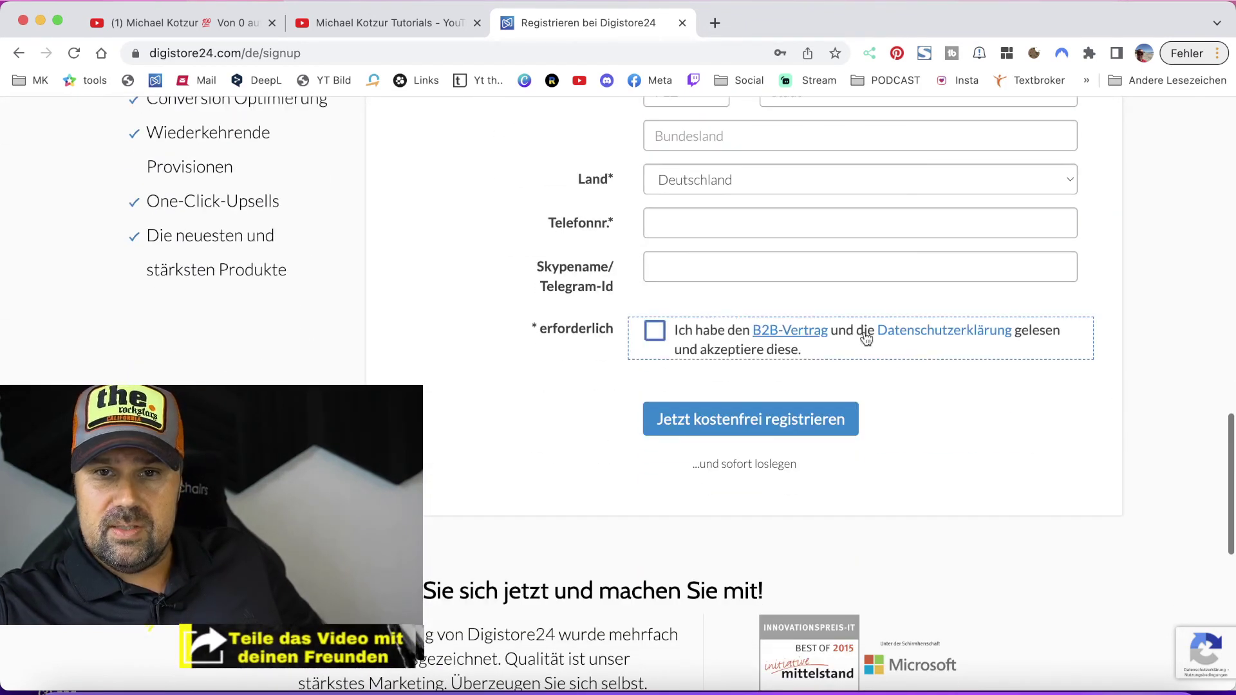
{"action": "scroll", "coordinate": [684, 351], "scroll_direction": "up", "scroll_amount": 2}
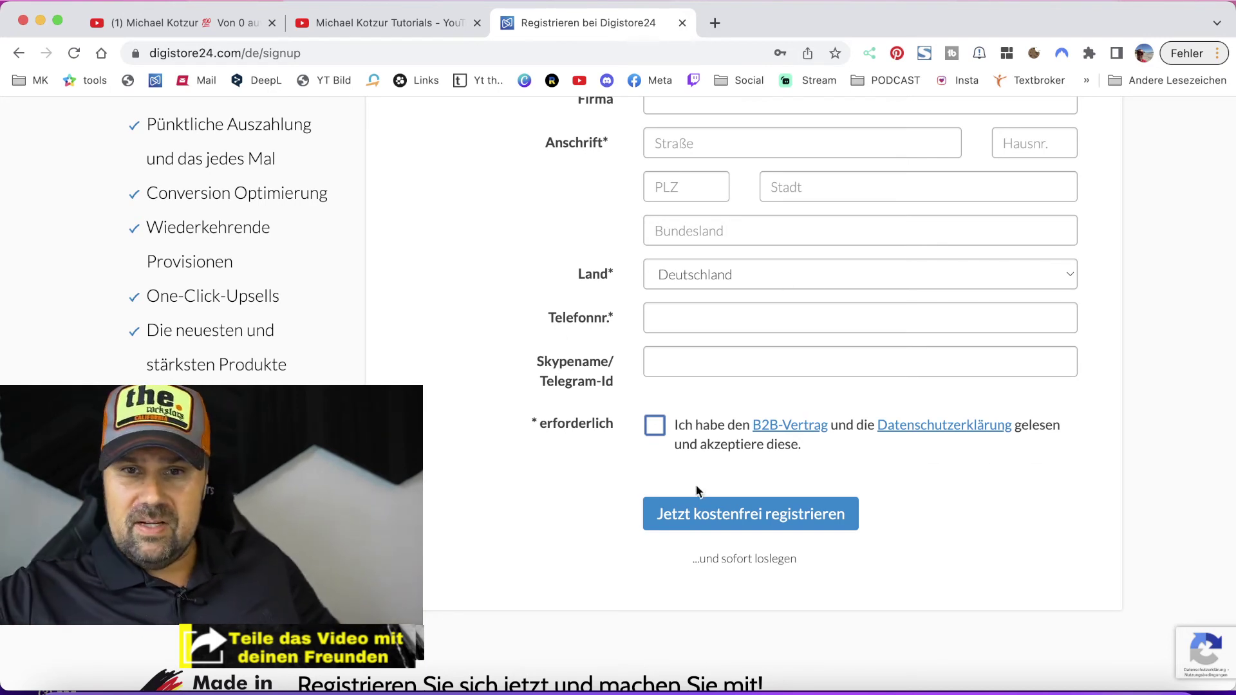
- Submit 'Jetzt kostenfrei registrieren' and review the reloaded signup form with hamburg100 still entered
{"action": "left_click", "coordinate": [750, 527]}
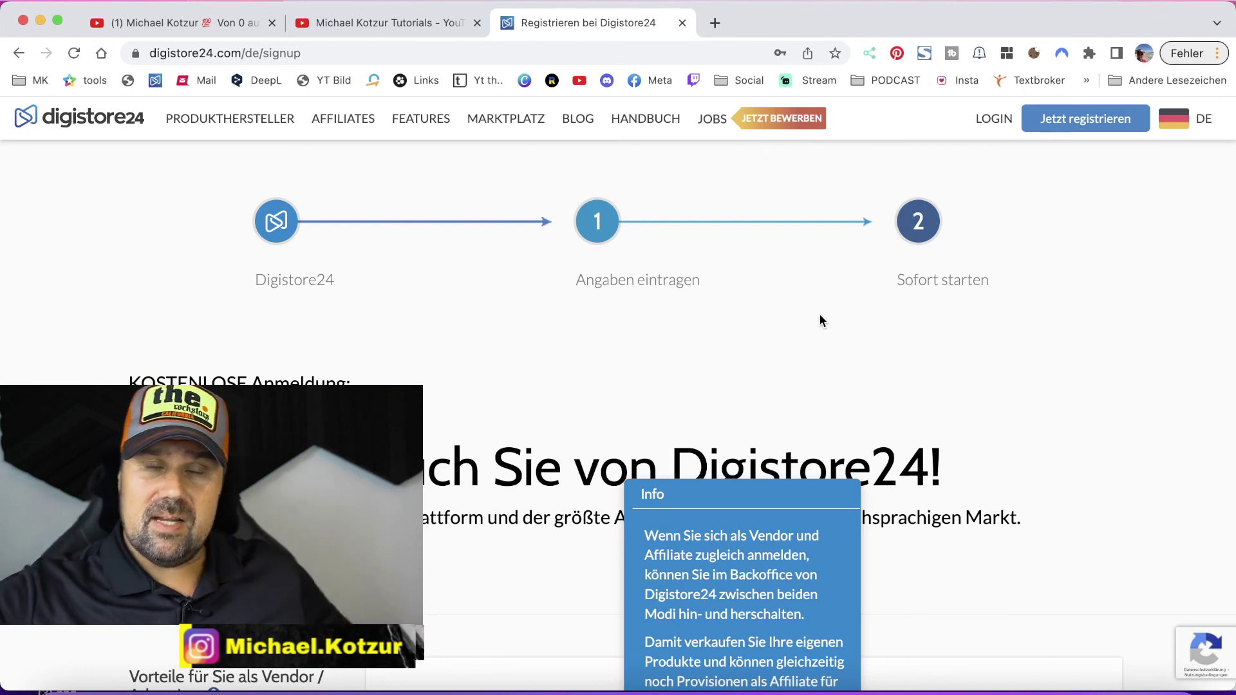
{"action": "scroll", "coordinate": [751, 283], "scroll_direction": "down", "scroll_amount": 4}
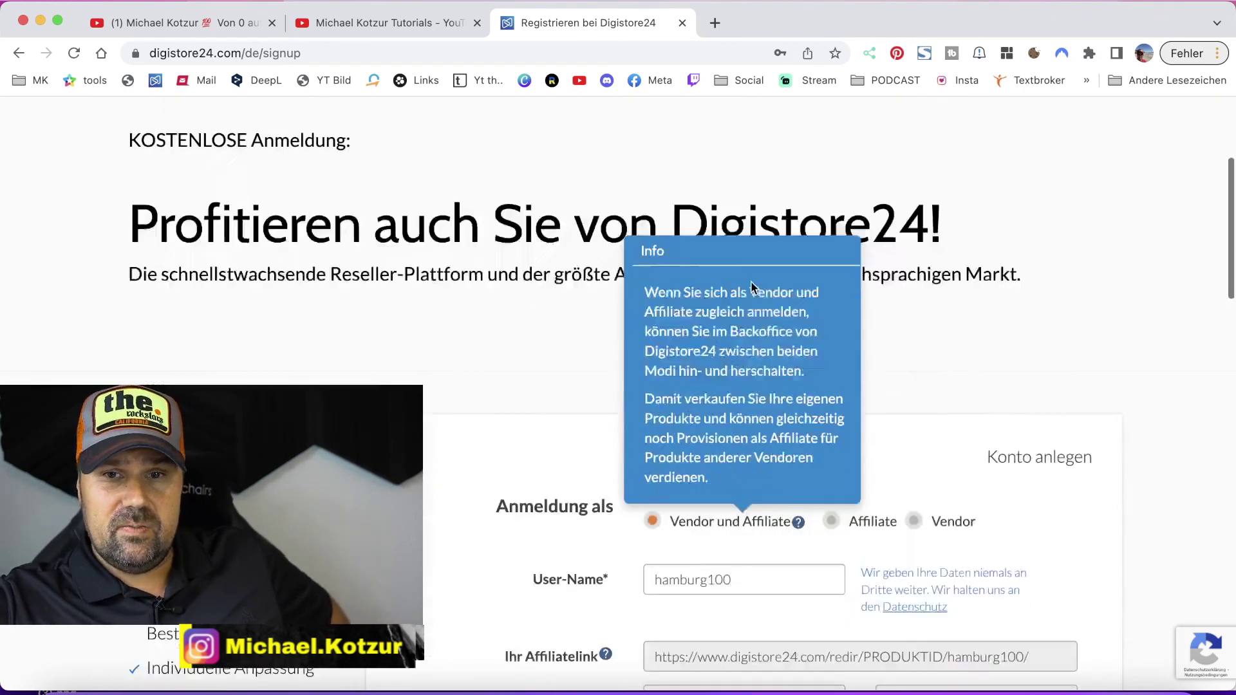
{"action": "scroll", "coordinate": [751, 287], "scroll_direction": "down", "scroll_amount": 12}
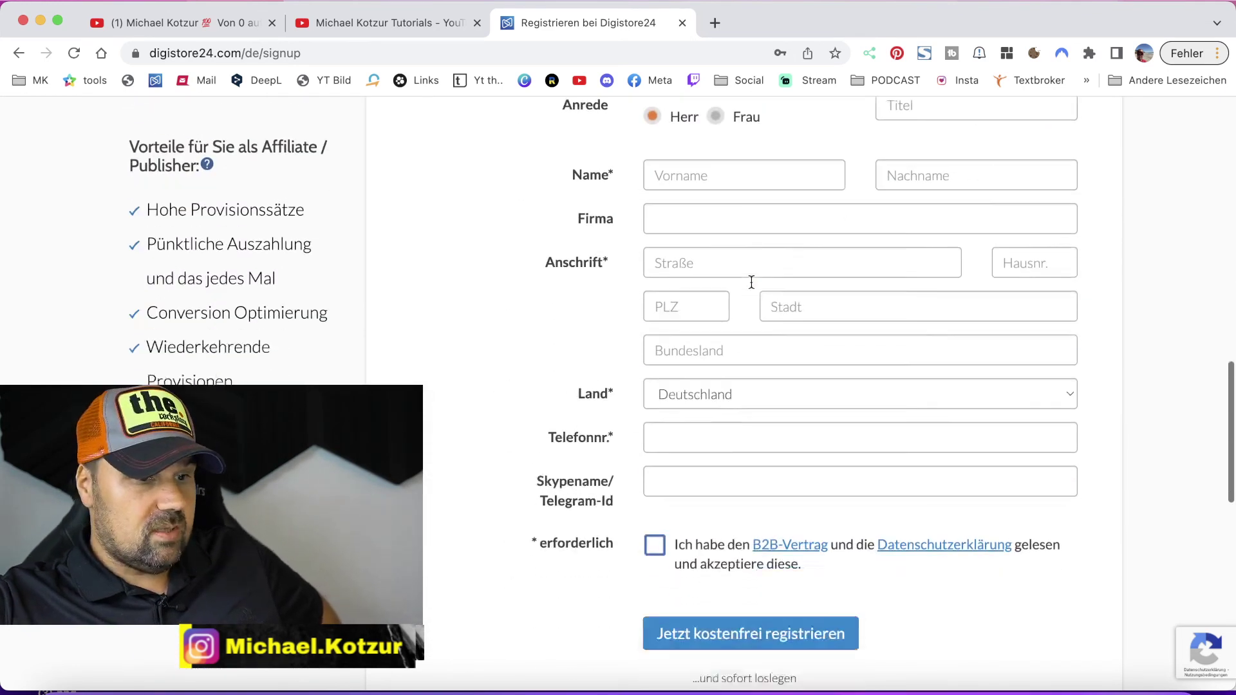
{"action": "scroll", "coordinate": [750, 282], "scroll_direction": "up", "scroll_amount": 15}
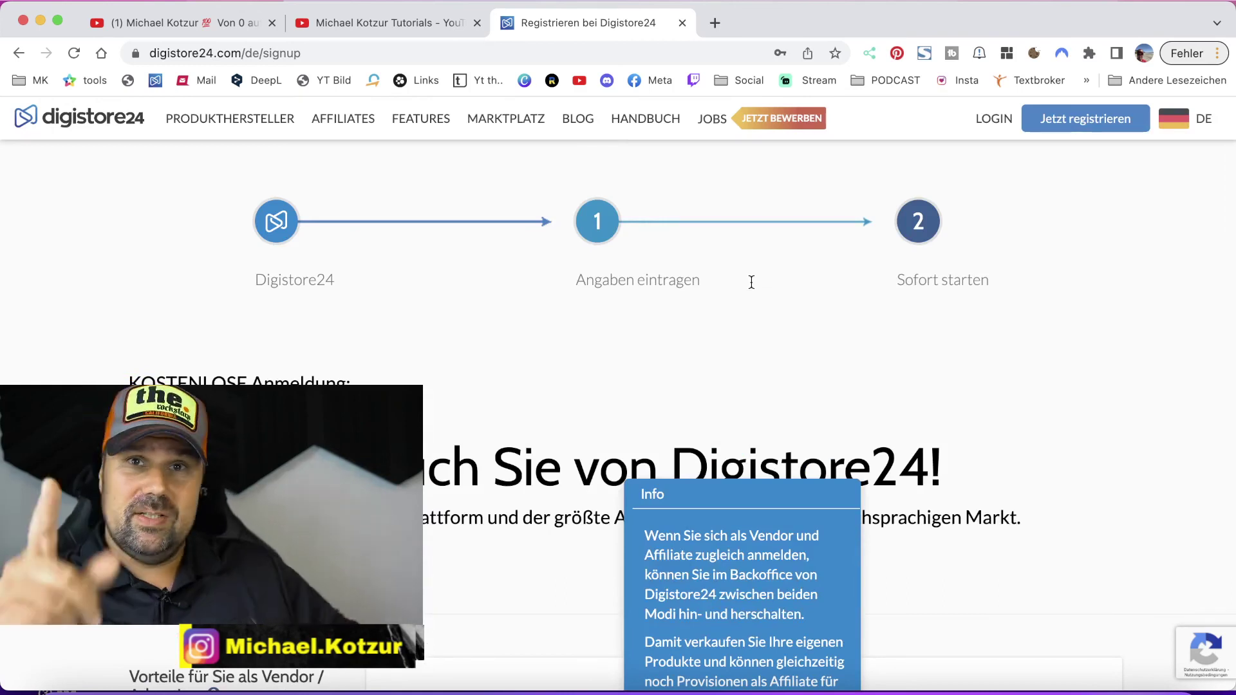